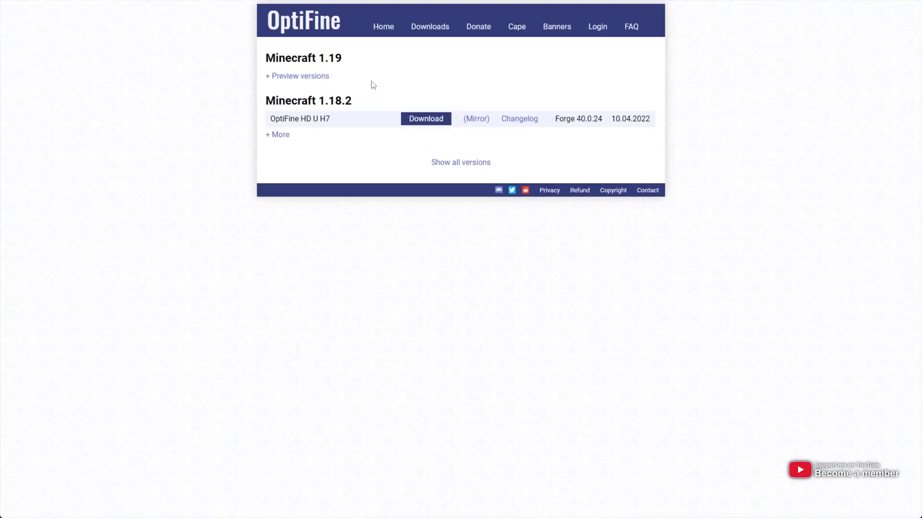
# Show the preview versions for Minecraft 1.19 and download OptiFine HD U H8 pre1
pyautogui.moveTo(364, 60); pyautogui.dragTo(264, 60)
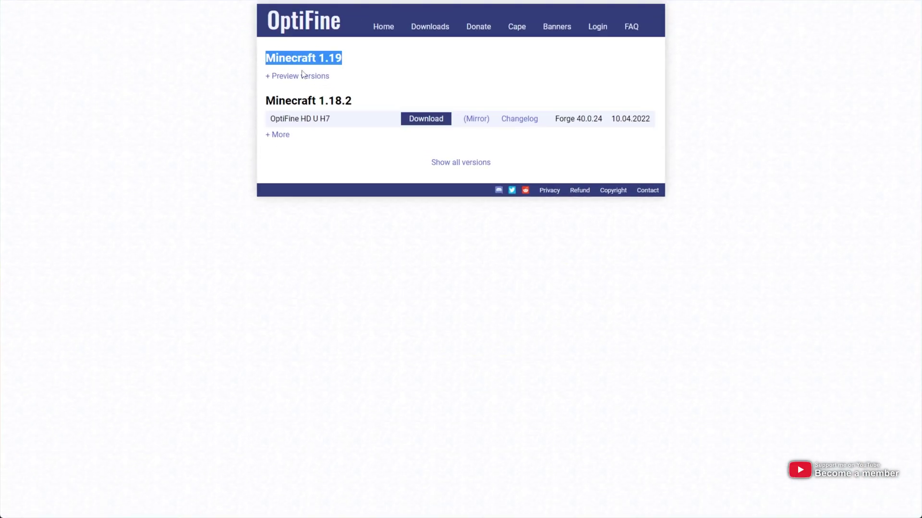
pyautogui.click(287, 78)
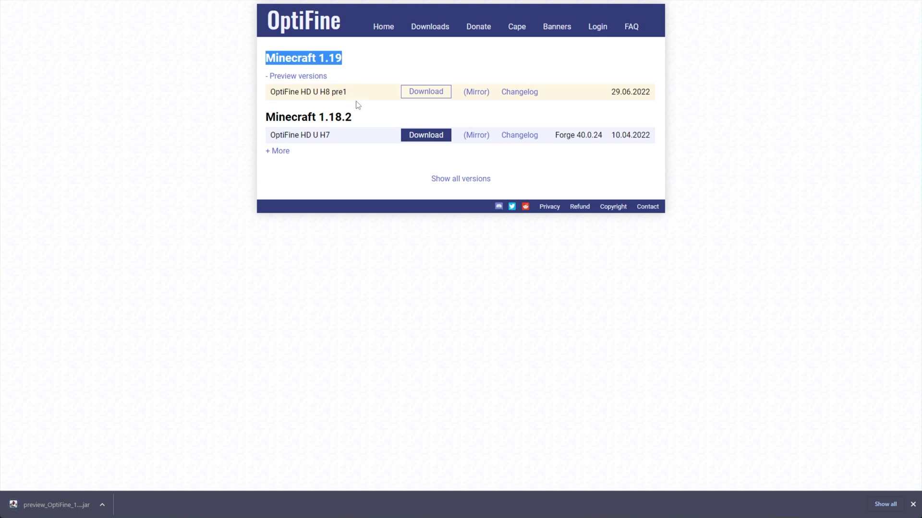
pyautogui.moveTo(347, 92); pyautogui.dragTo(330, 93)
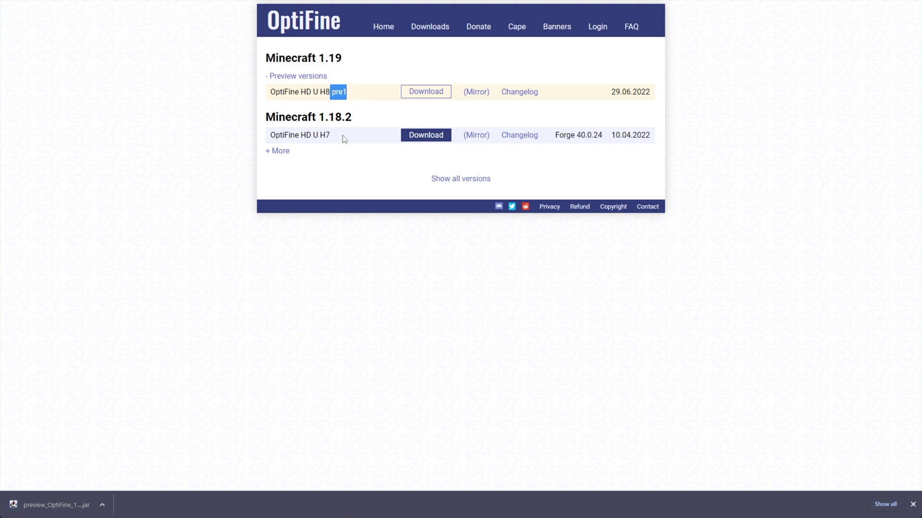
# List all OptiFine versions and look through the downloads offered for older Minecraft releases
pyautogui.click(456, 180)
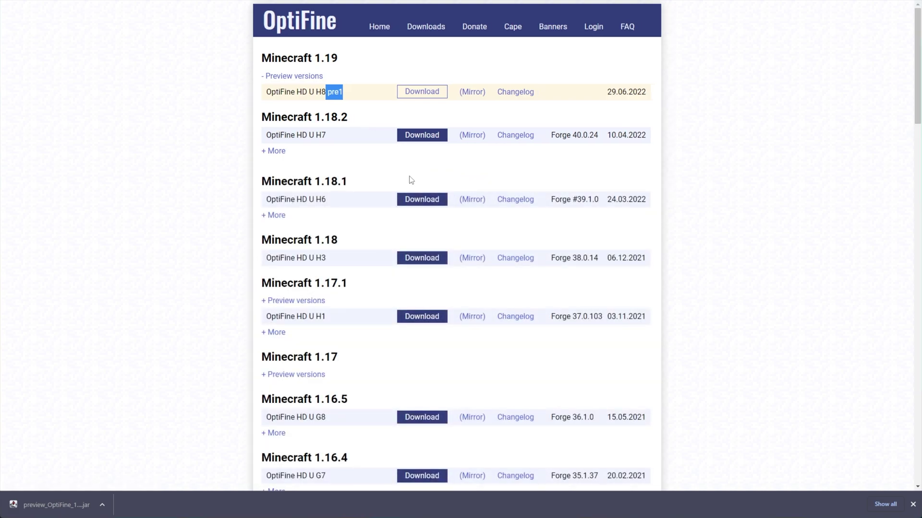
pyautogui.middleClick(385, 205)
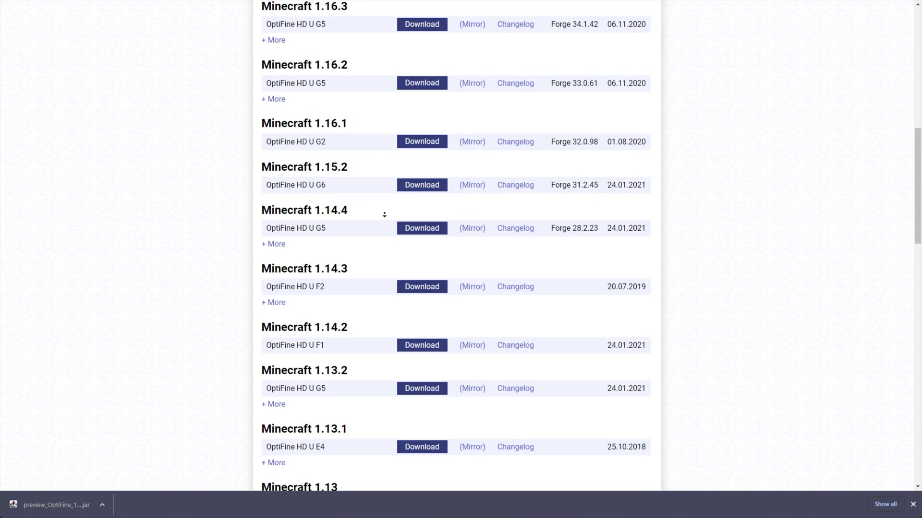
pyautogui.scroll(-2, 384, 215)
pyautogui.scroll(13, 365, 168)
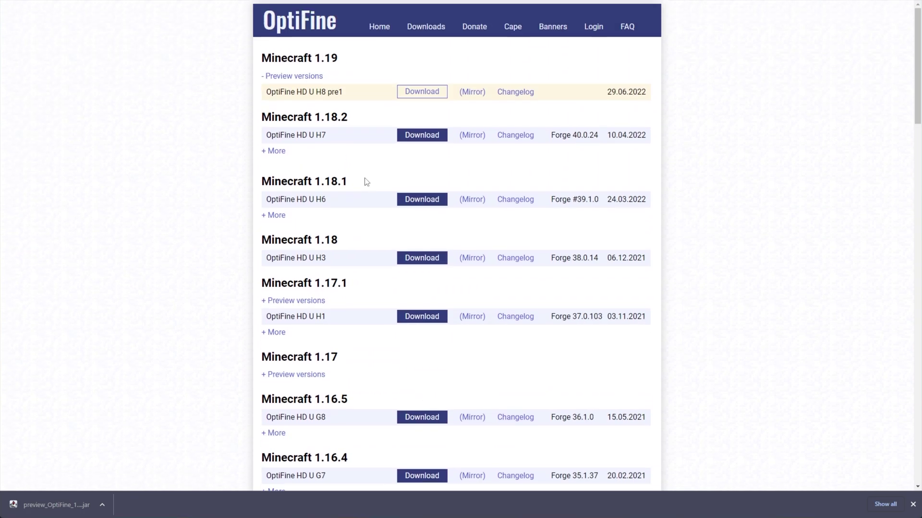
pyautogui.moveTo(351, 96); pyautogui.dragTo(264, 99)
pyautogui.click(264, 114)
# Run the downloaded OptiFine 1.19 HD U H8 pre1 installer and install it into the default .minecraft folder
pyautogui.click(58, 504)
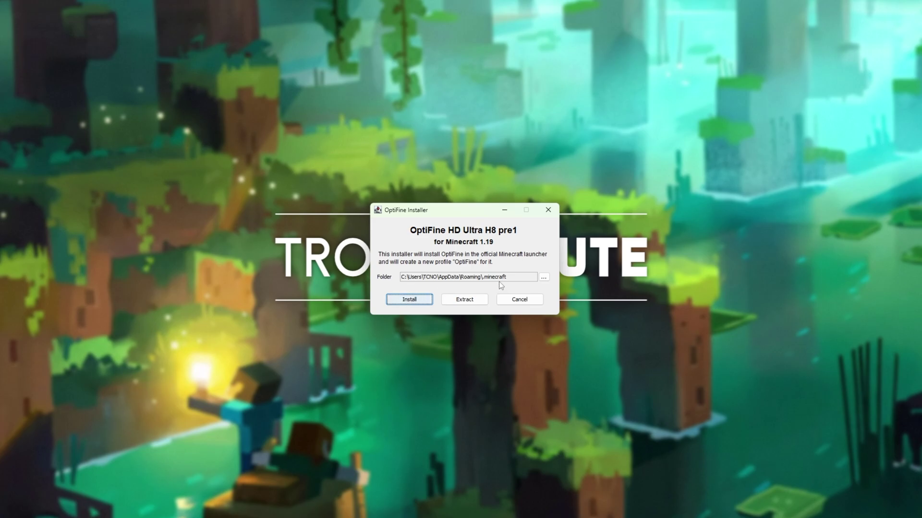
pyautogui.tripleClick(405, 282)
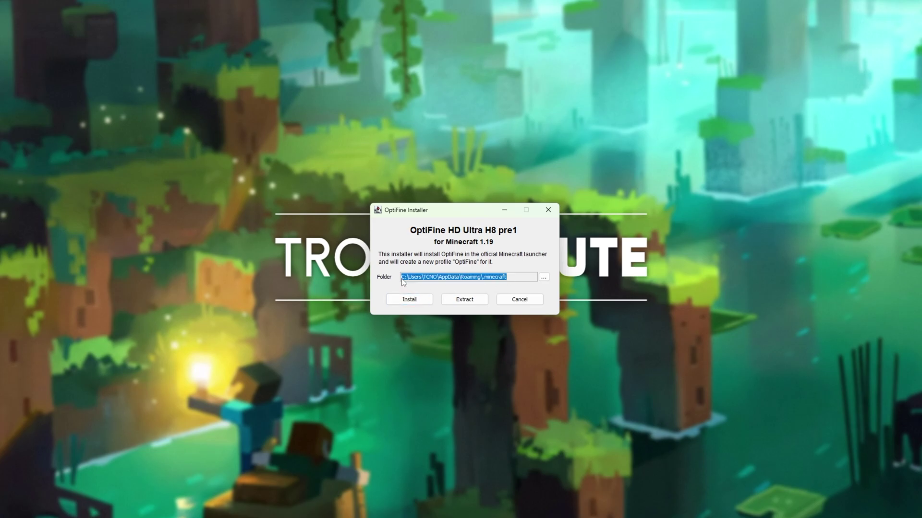
pyautogui.doubleClick(472, 276)
pyautogui.click(484, 278)
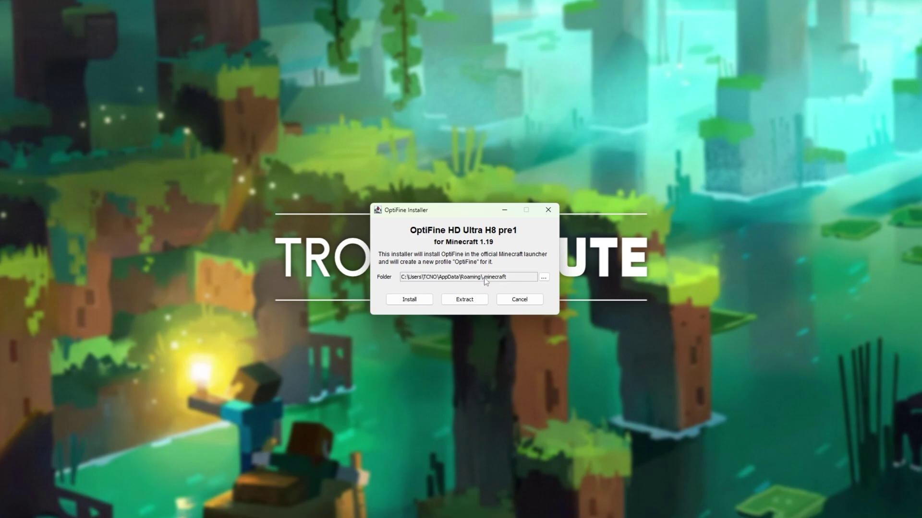
pyautogui.click(420, 299)
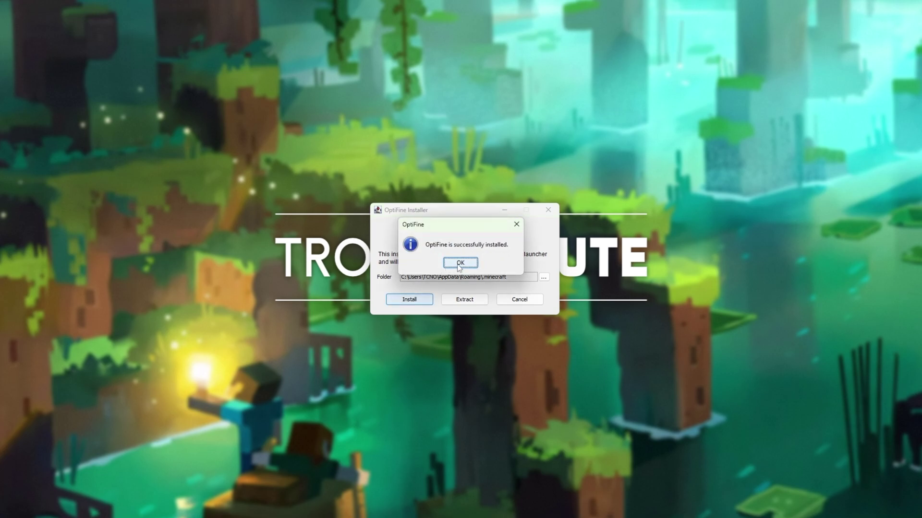
pyautogui.click(458, 266)
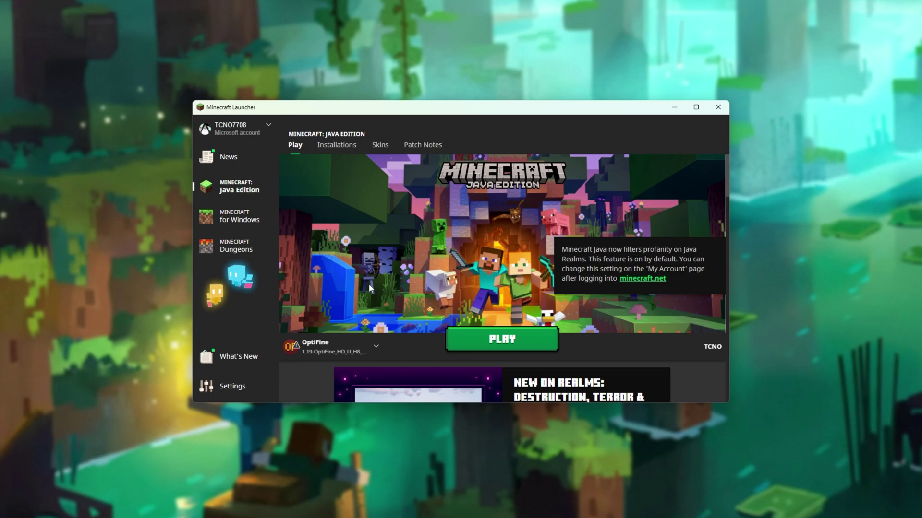
# In Minecraft Launcher, choose the OptiFine 1.19 installation for Java Edition and go to the list of installations
pyautogui.click(346, 341)
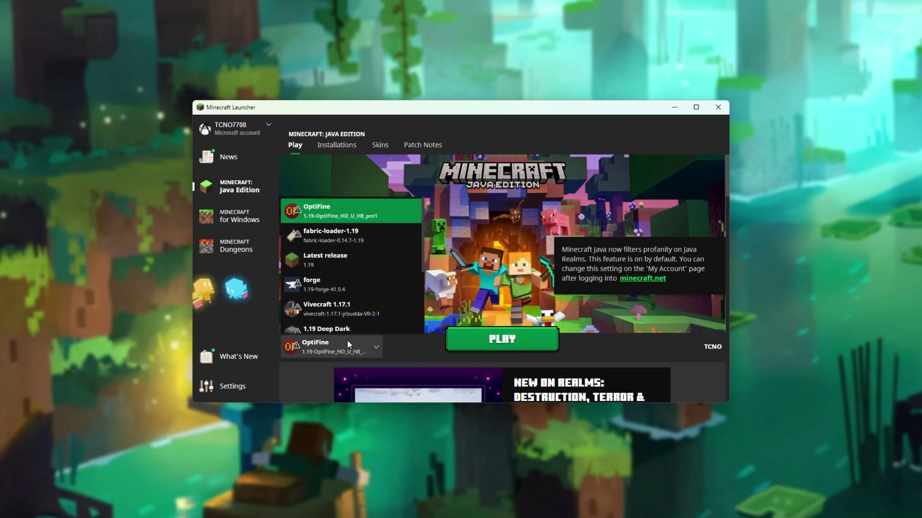
pyautogui.click(314, 219)
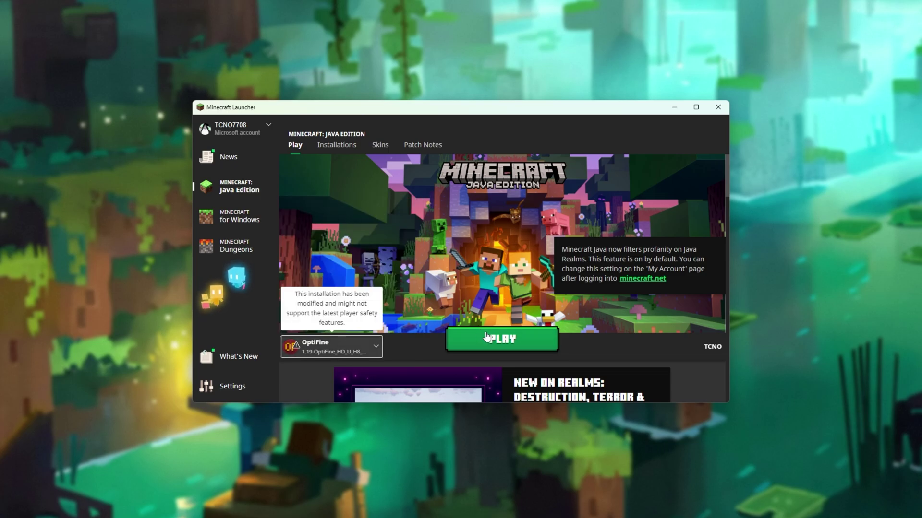
pyautogui.click(337, 145)
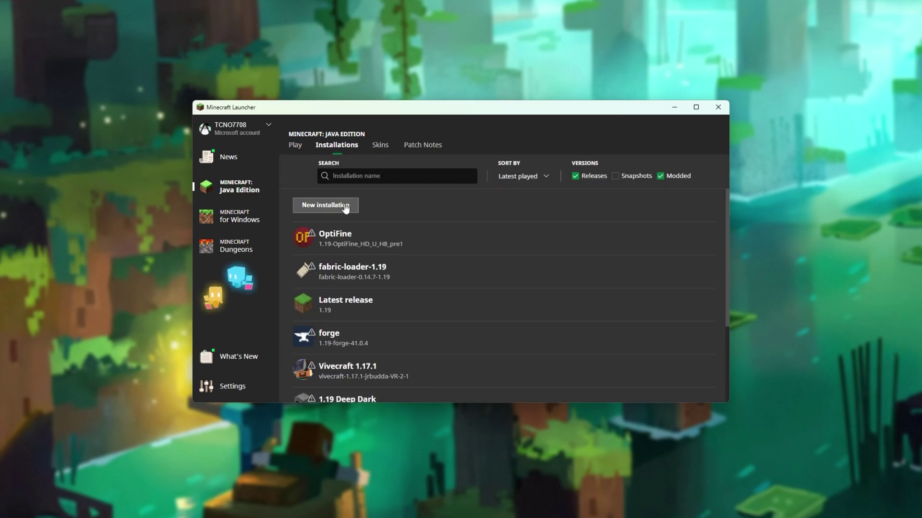
pyautogui.click(325, 206)
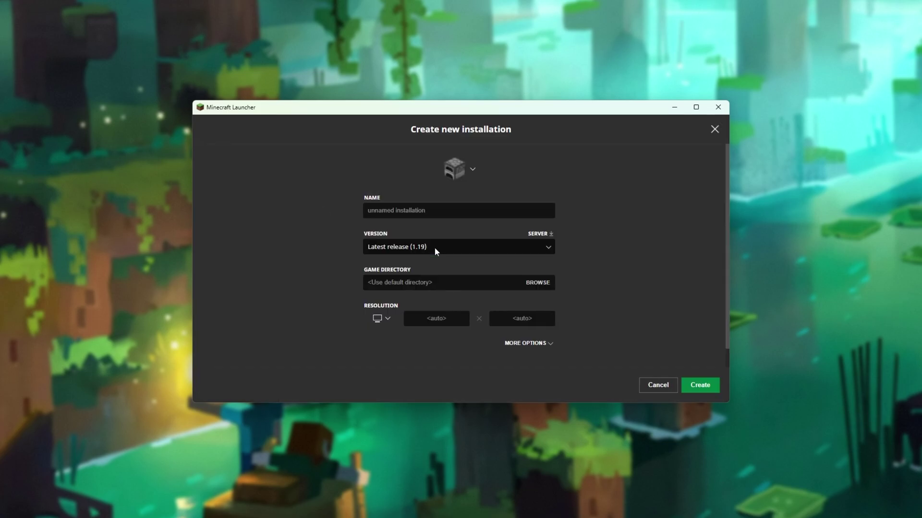
pyautogui.click(434, 246)
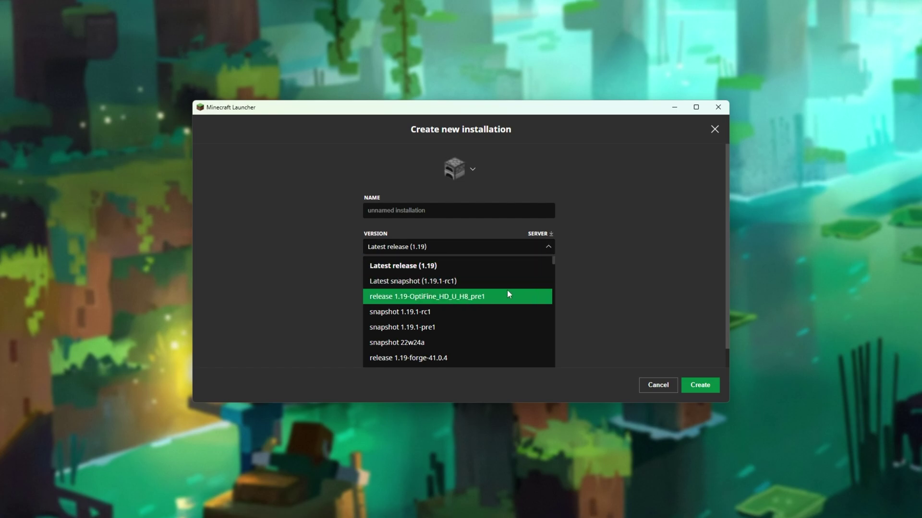
pyautogui.click(674, 312)
pyautogui.click(672, 389)
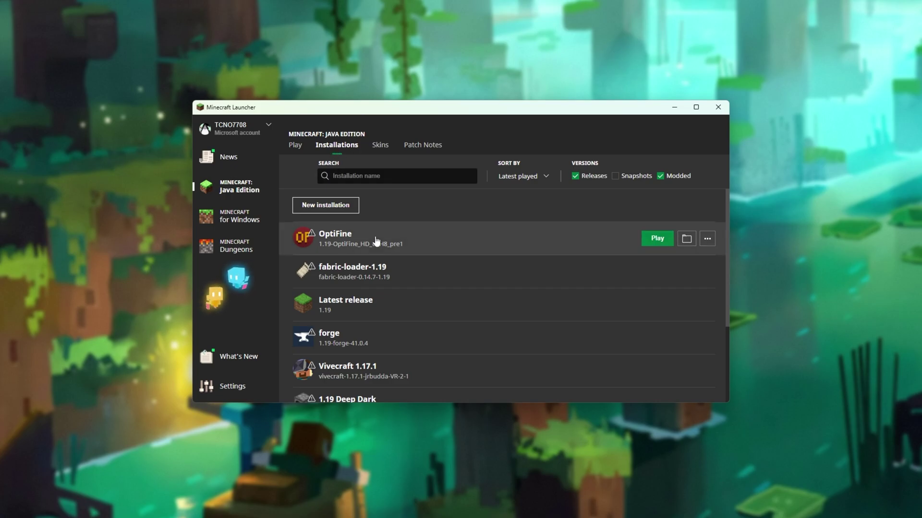
# Edit the OptiFine installation and set the maximum memory in its JVM arguments to -Xmx6G
pyautogui.click(707, 238)
pyautogui.click(704, 263)
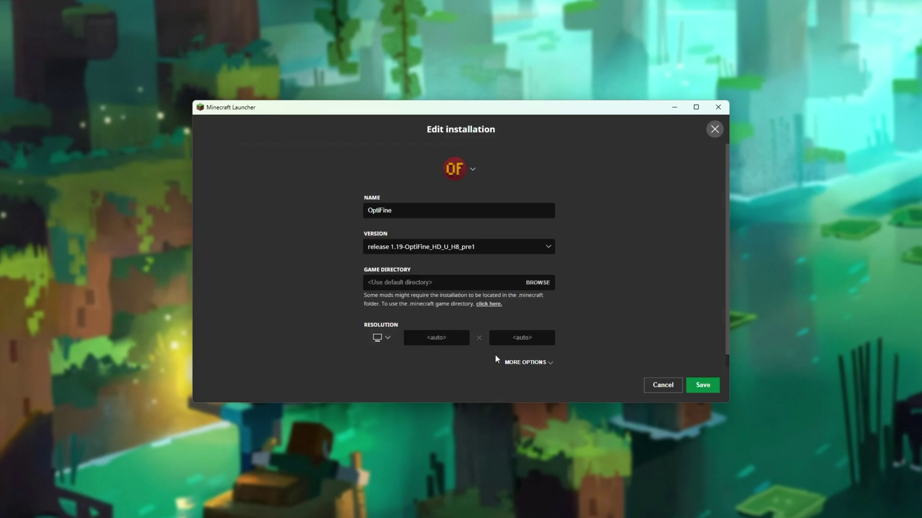
pyautogui.click(525, 364)
pyautogui.scroll(-2, 557, 297)
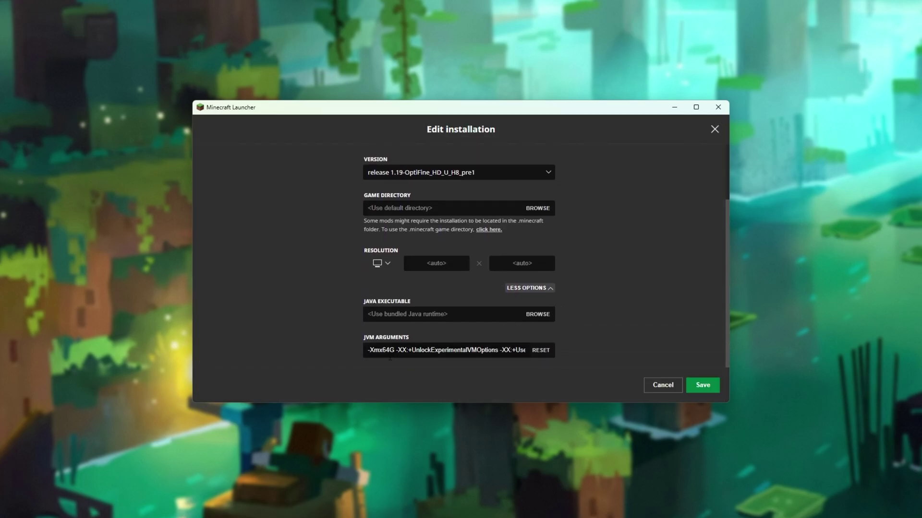
pyautogui.moveTo(383, 350); pyautogui.dragTo(387, 350)
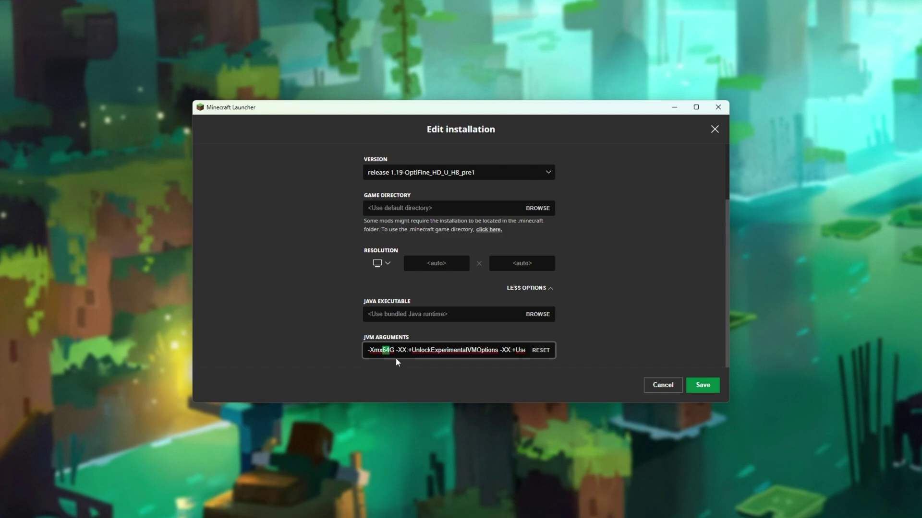
pyautogui.write('5')
pyautogui.click(386, 350)
pyautogui.press('BackSpace')
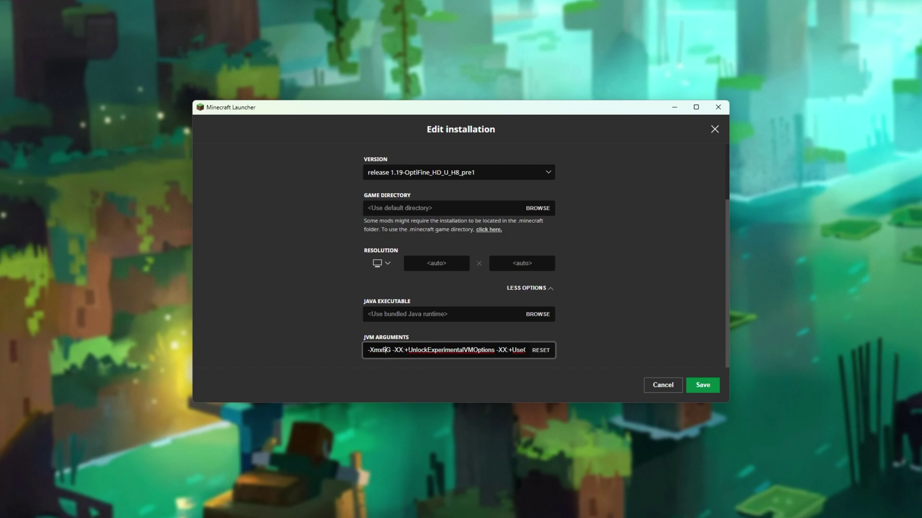
pyautogui.click(379, 350)
pyautogui.moveTo(393, 350); pyautogui.dragTo(383, 350)
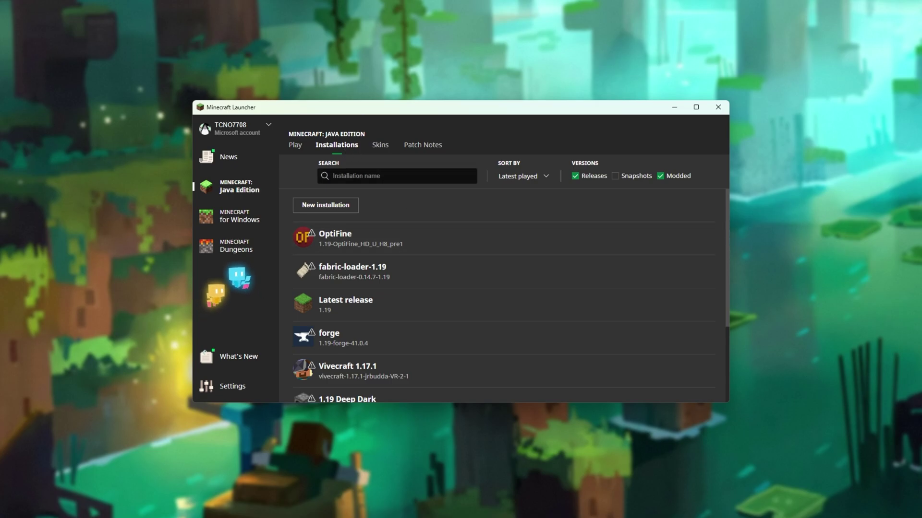
# Launch Minecraft with the OptiFine installation, accepting the modified-installation risks and turning off further warnings for it
pyautogui.moveTo(450, 243)
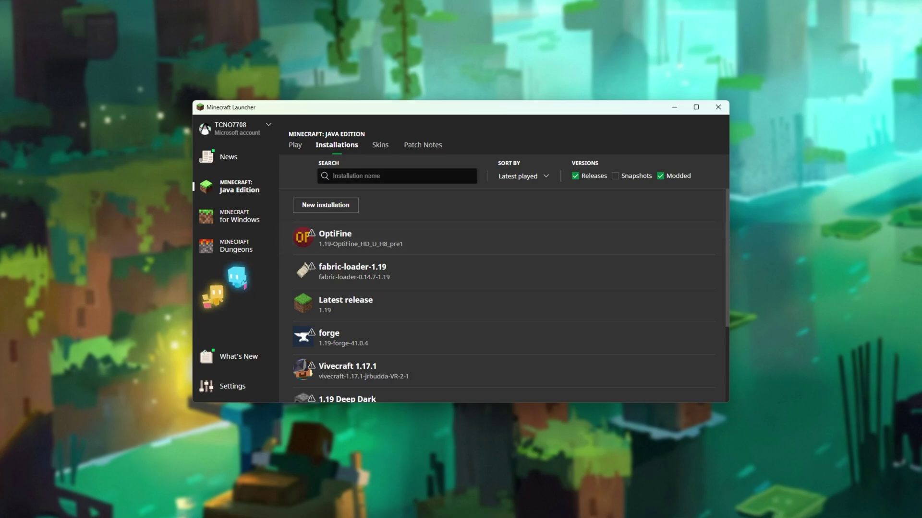
pyautogui.click(302, 144)
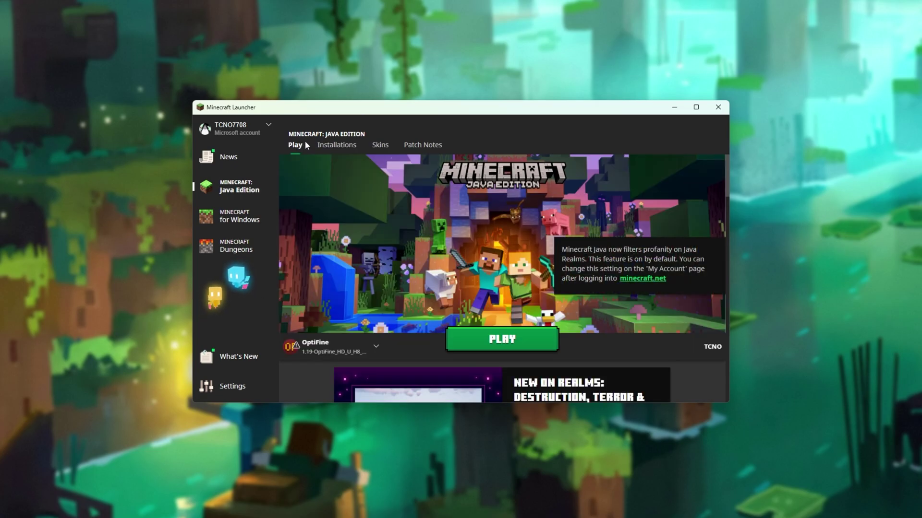
pyautogui.click(357, 351)
pyautogui.click(358, 351)
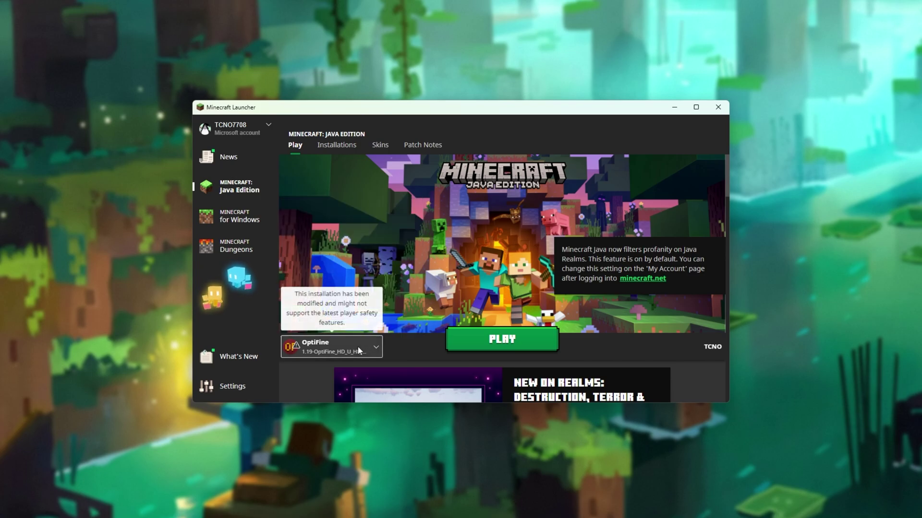
pyautogui.click(511, 352)
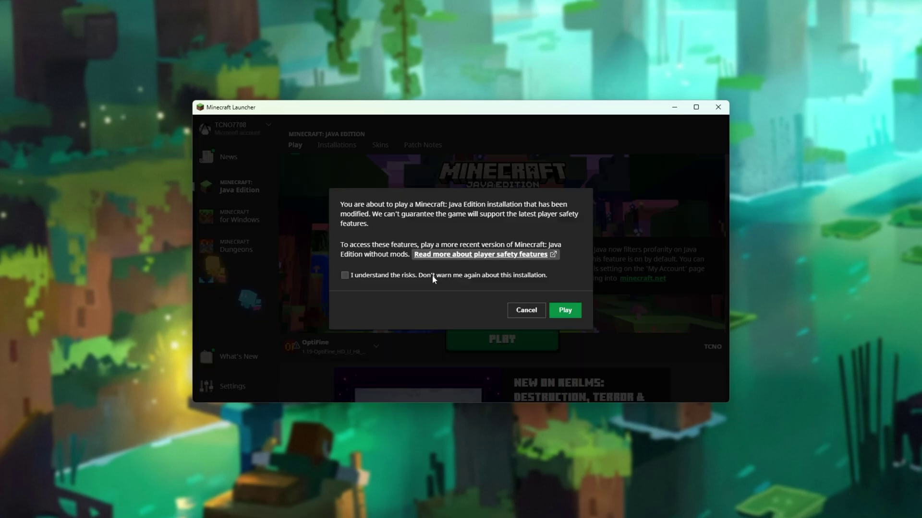
pyautogui.click(345, 275)
pyautogui.click(577, 311)
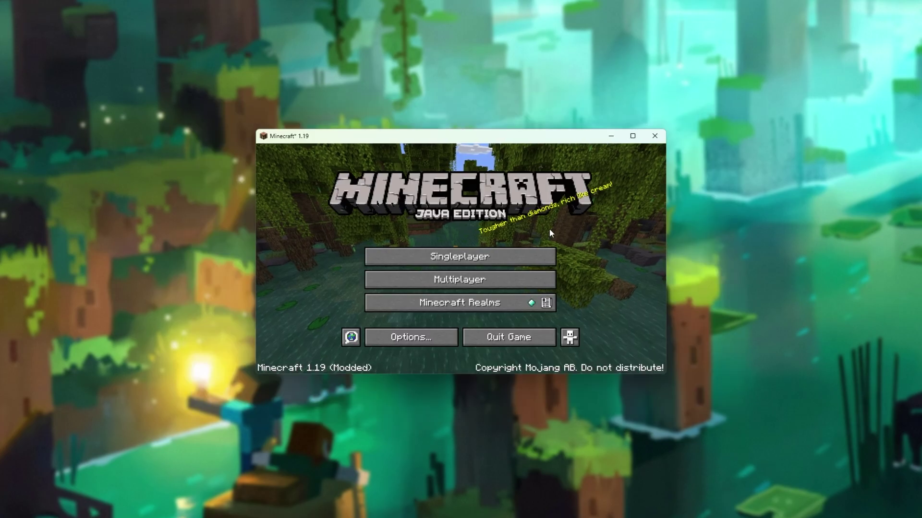
pyautogui.press('F11')
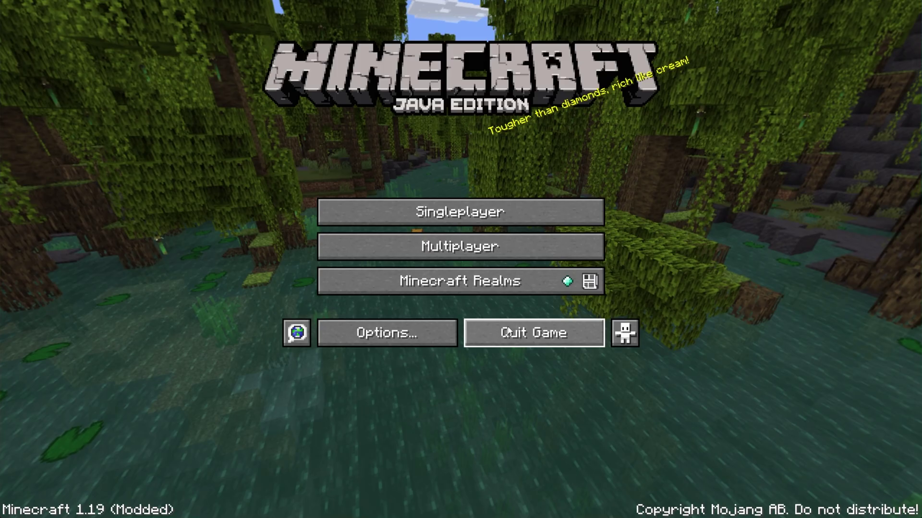
# Look through OptiFine's performance, detail and shader pages in the video settings, then return to the title screen
pyautogui.click(444, 331)
pyautogui.click(426, 192)
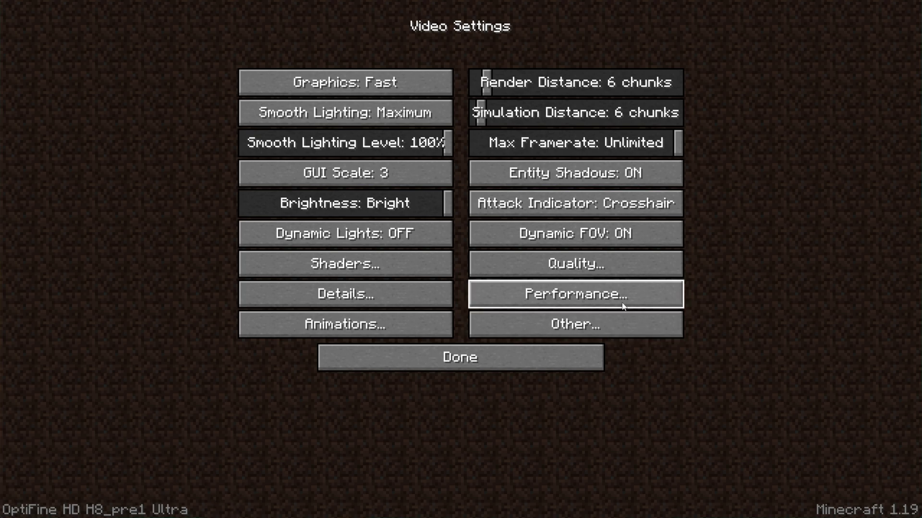
pyautogui.click(557, 294)
pyautogui.click(495, 349)
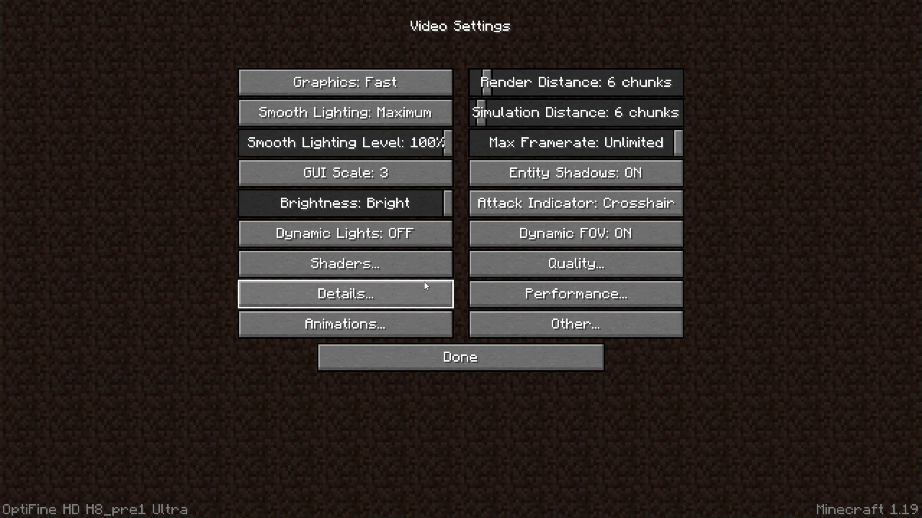
pyautogui.click(404, 293)
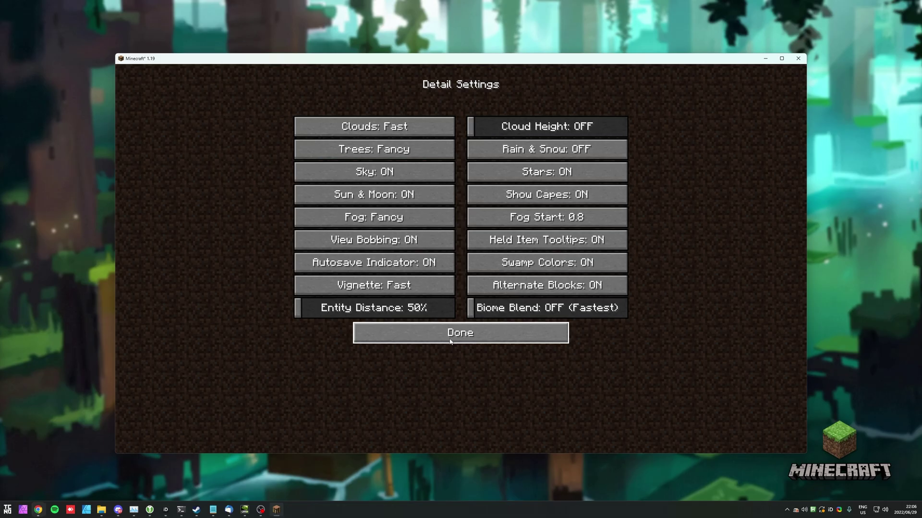
pyautogui.click(458, 357)
pyautogui.click(413, 263)
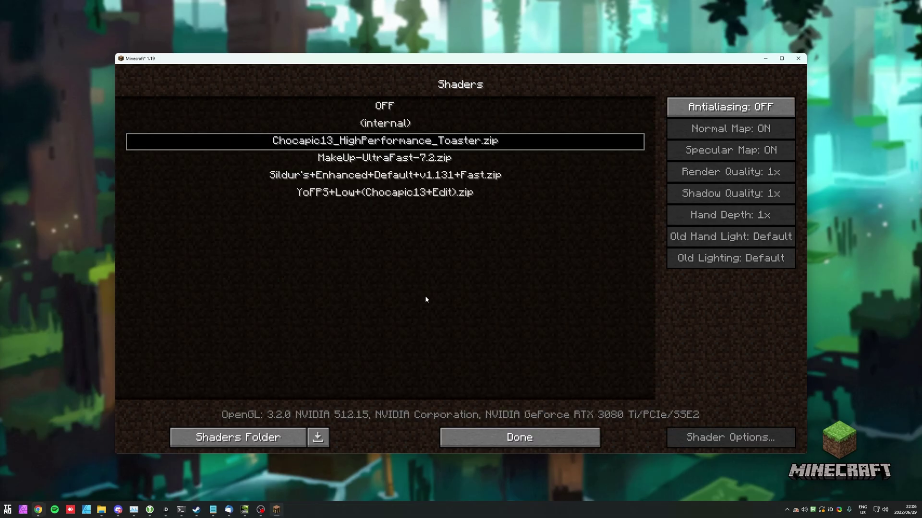
pyautogui.click(501, 438)
pyautogui.click(449, 336)
pyautogui.click(447, 327)
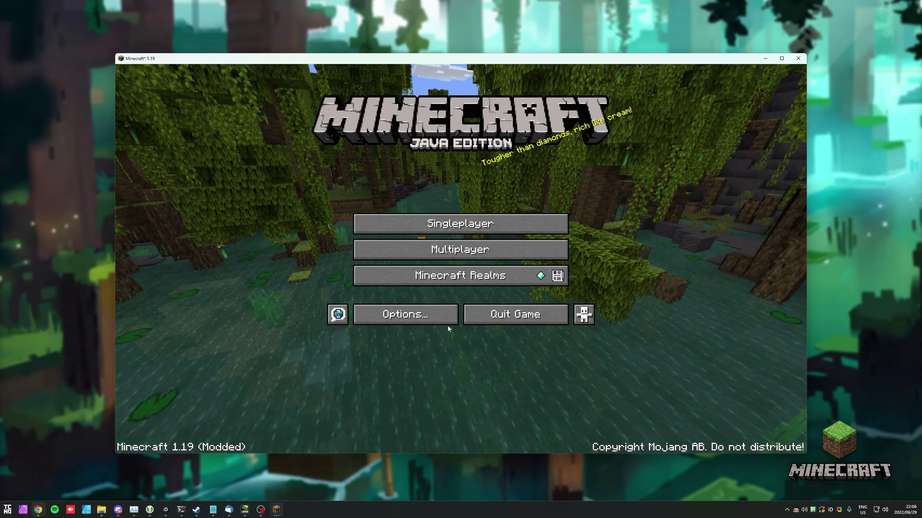
# Open the singleplayer world Texture Test from Bedrock and move away from the wooden house until its whole front is in view
pyautogui.click(455, 226)
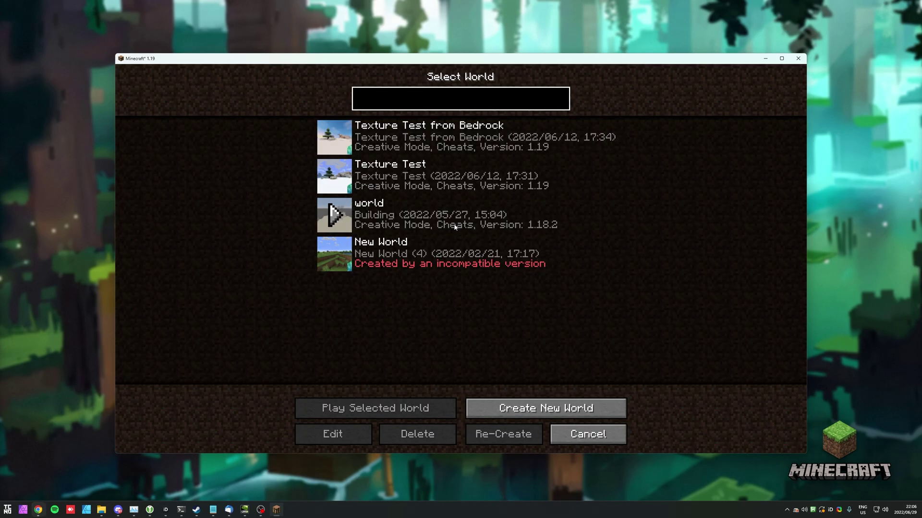
pyautogui.click(334, 137)
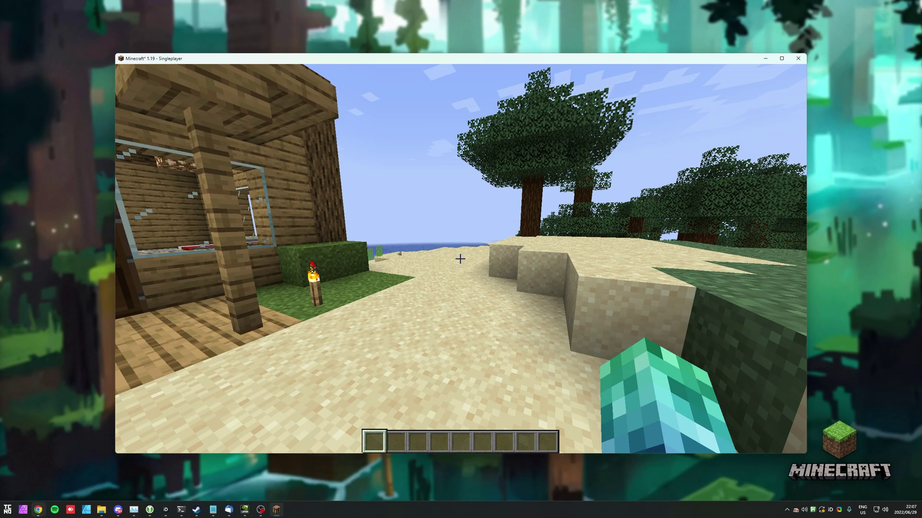
pyautogui.press('w')
pyautogui.press('space')
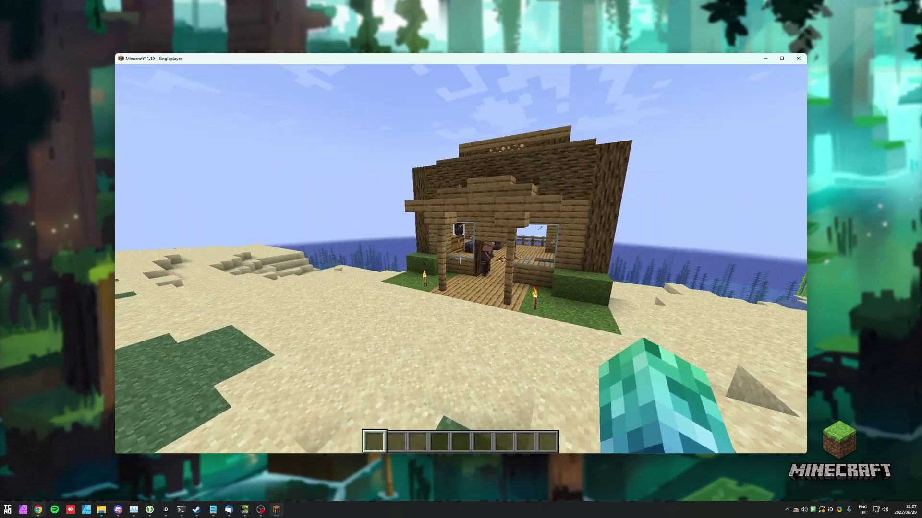
pyautogui.press('s')
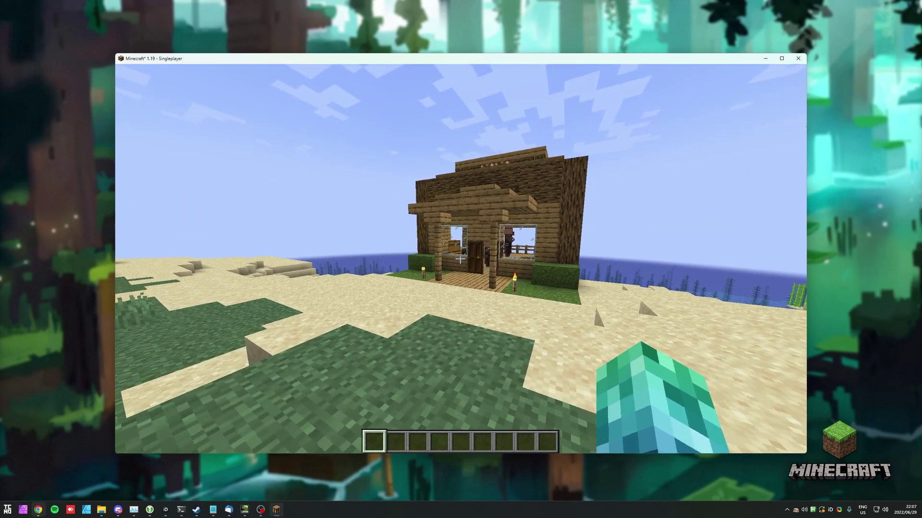
pyautogui.press('a')
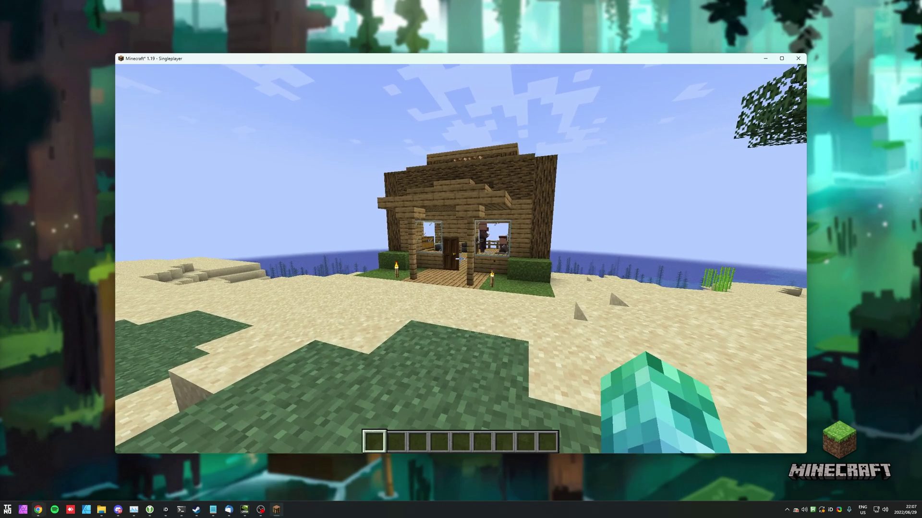
# Switch to the third-person view facing the character, turn so the wooden house is behind it, and crouch
pyautogui.press('F5')
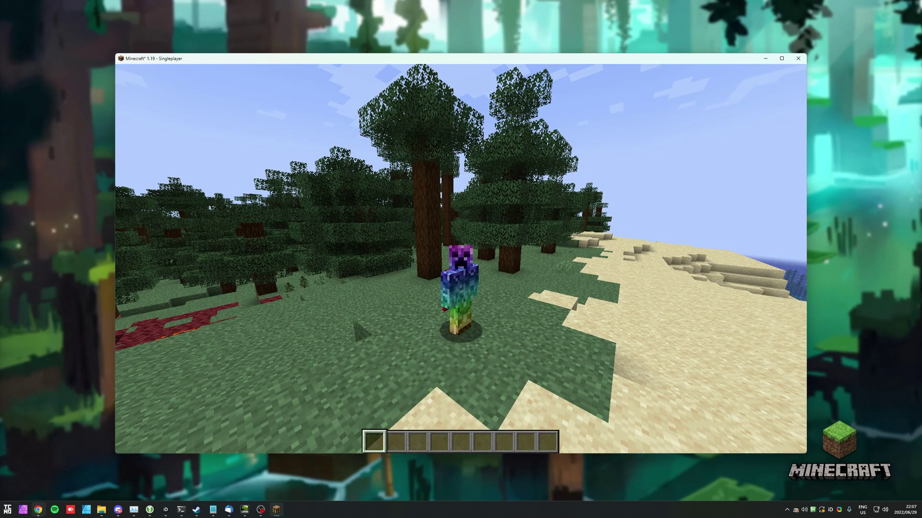
pyautogui.moveTo(461, 259)
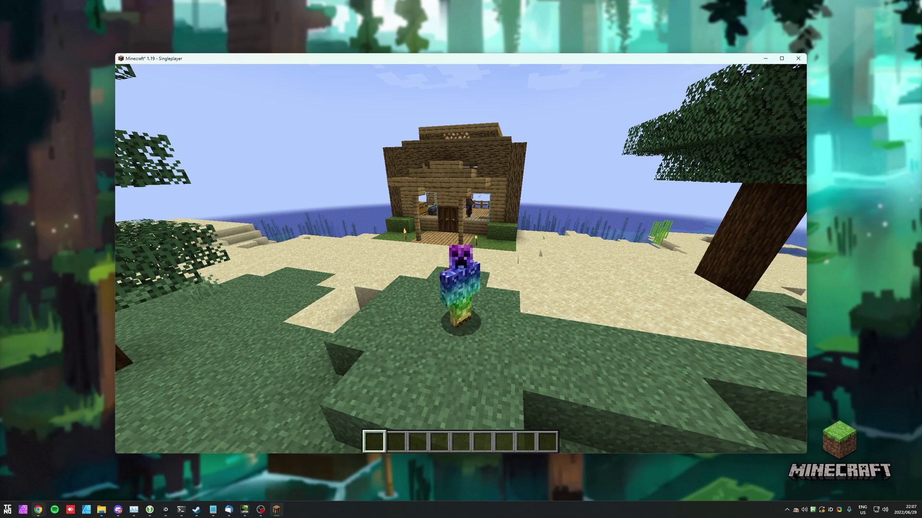
pyautogui.press('shift')
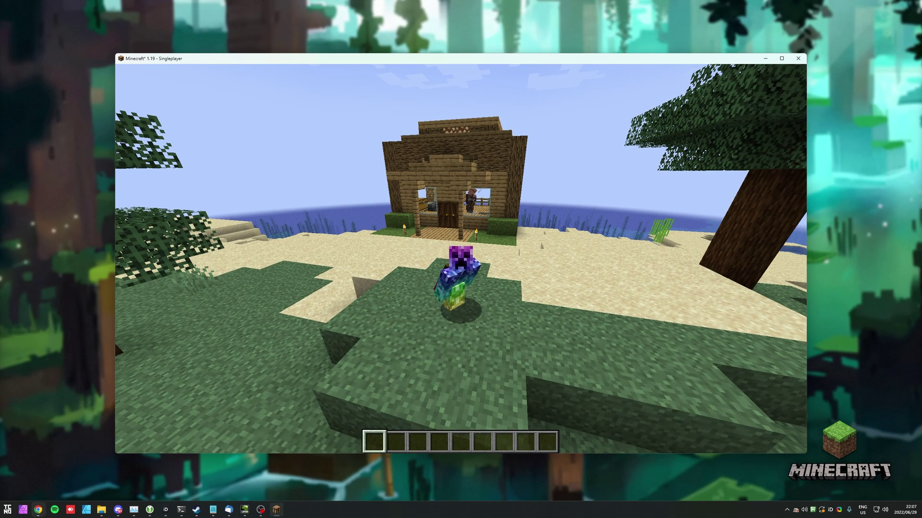